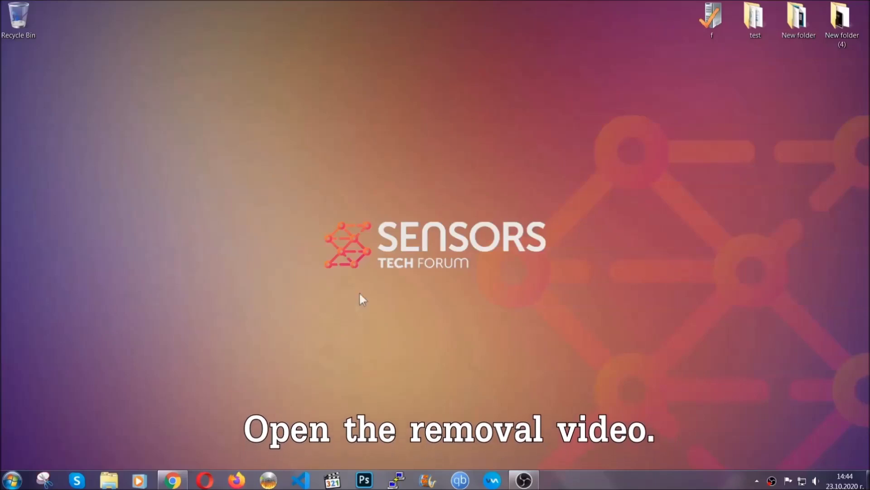
Open the SensorsTechForum video 'How to Remove a Ransomware Virus (Windows)' in Chrome.
left_click(172, 480)
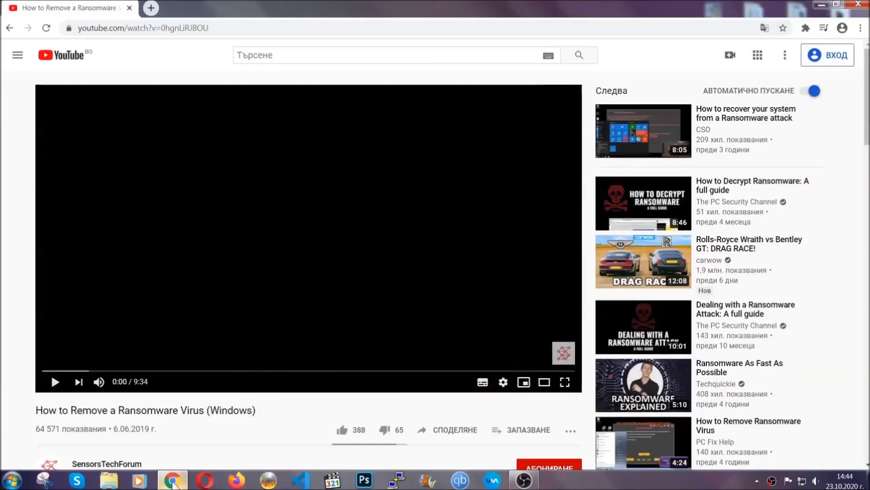
scroll(160, 370, "down", 3)
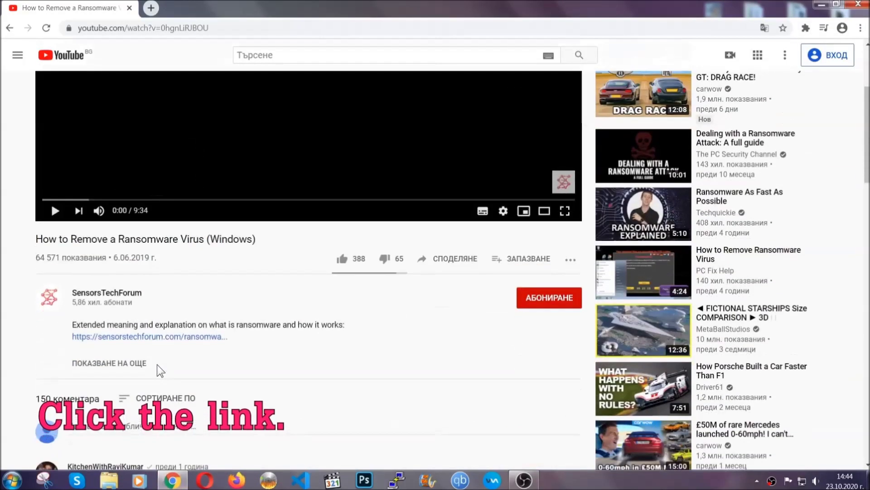
Follow the description's sensorstechforum link to get SpyHunter-Installer.exe, then launch it.
left_click(147, 337)
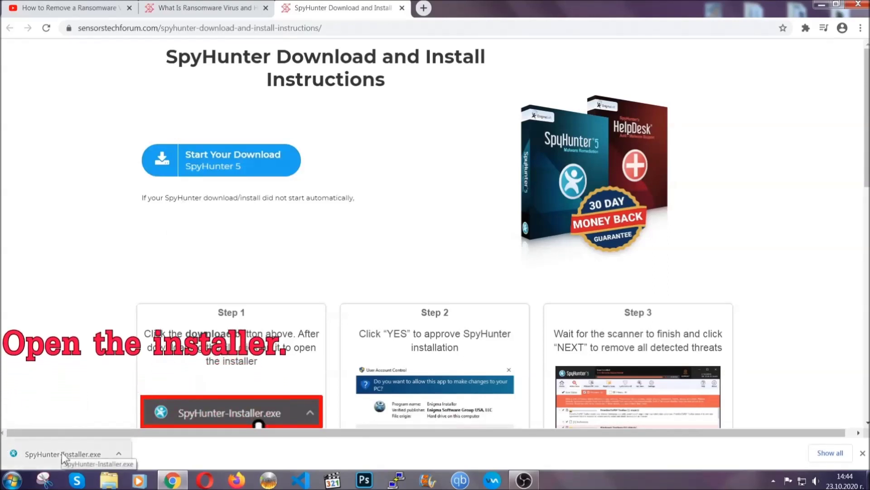
left_click(62, 453)
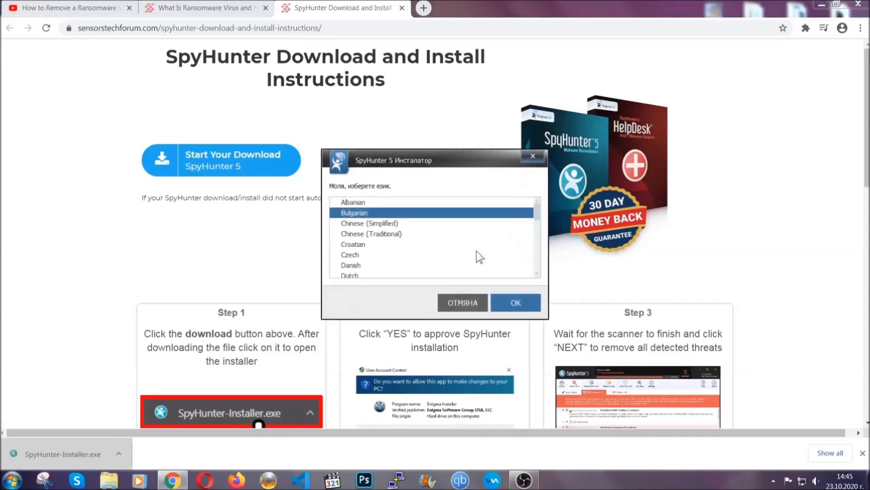
scroll(447, 248, "down", 2)
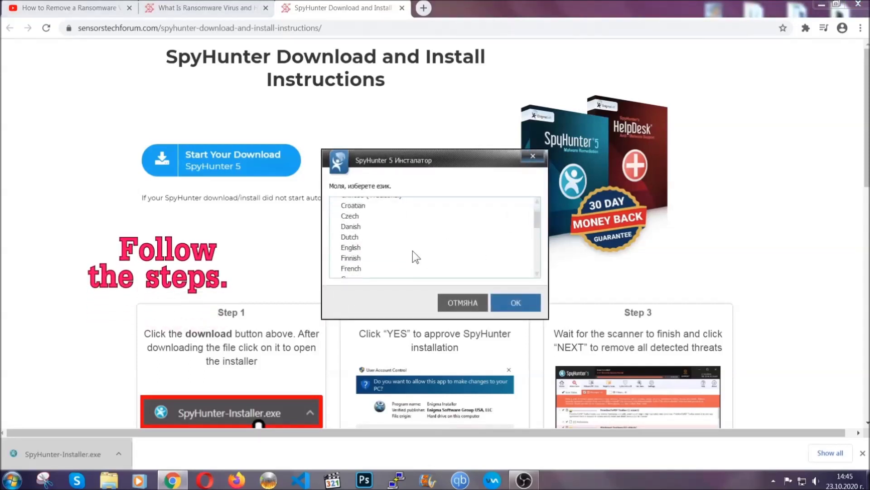
Install SpyHunter 5 in English, accepting the EULA, and finish setup so scanning starts.
left_click(411, 247)
left_click(515, 302)
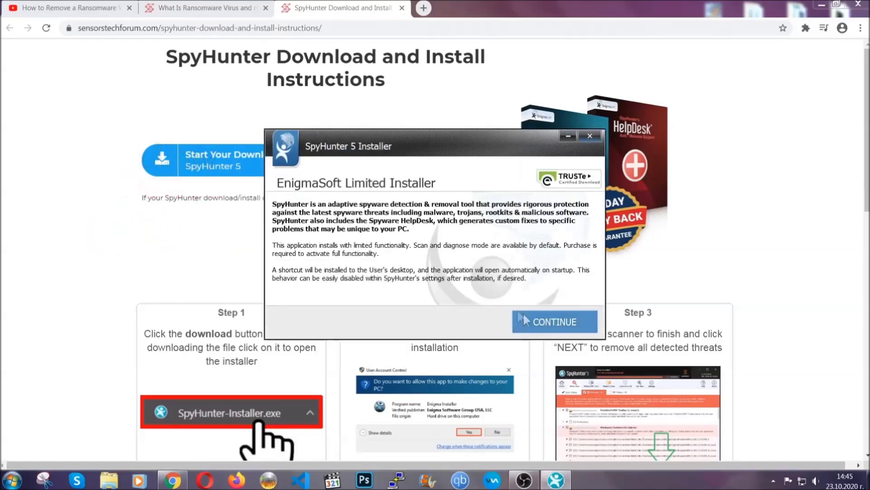
left_click(526, 317)
left_click(443, 293)
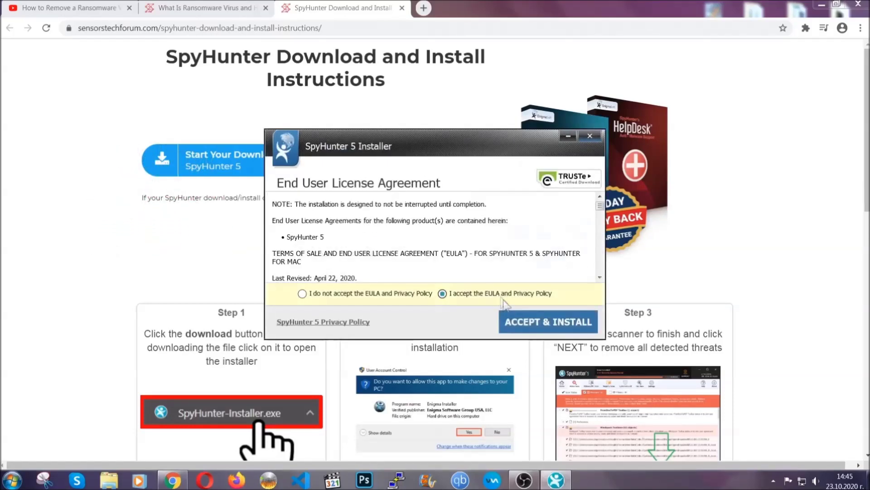
left_click(519, 318)
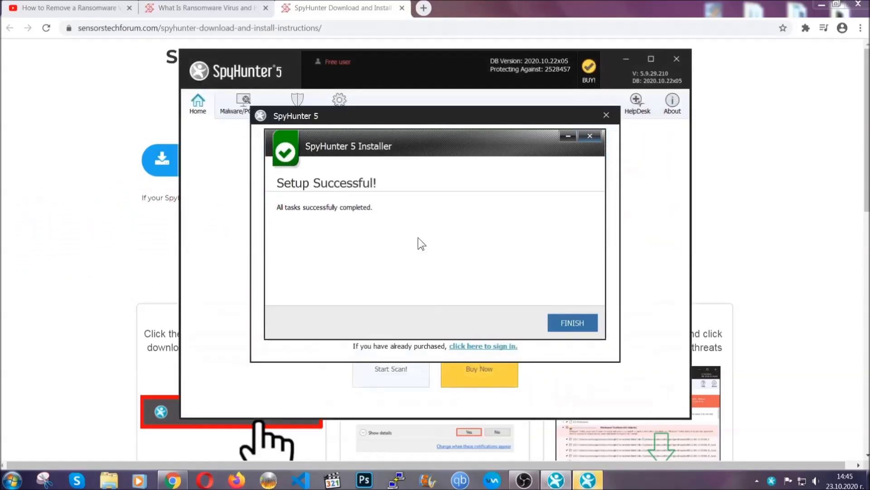
left_click(556, 324)
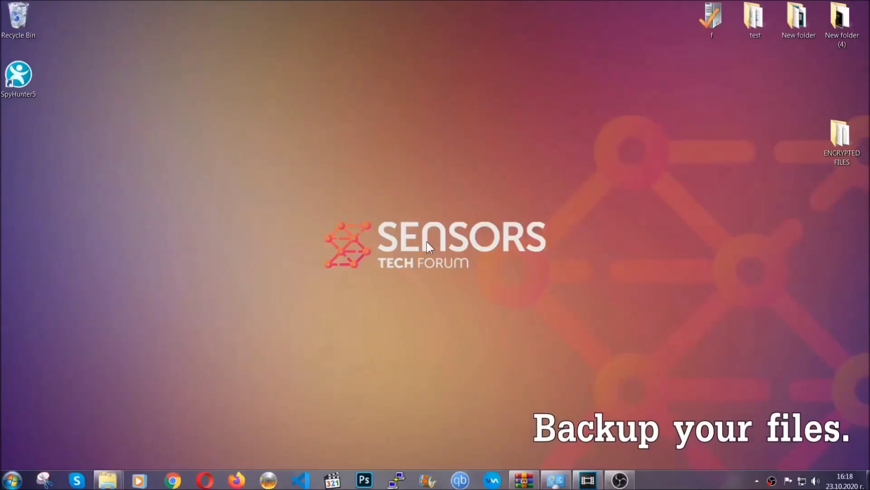
Copy all six encrypted .efji files from the ENCRYPTED FILES folder.
left_click(836, 140)
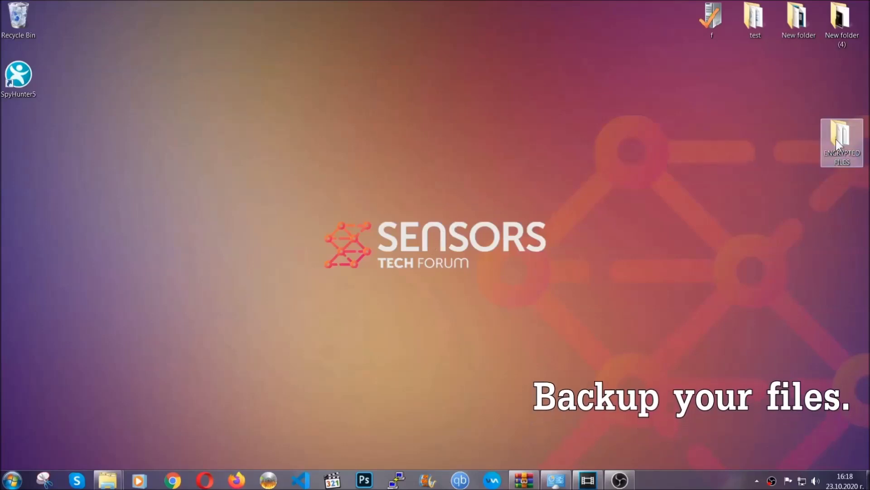
double_click(836, 139)
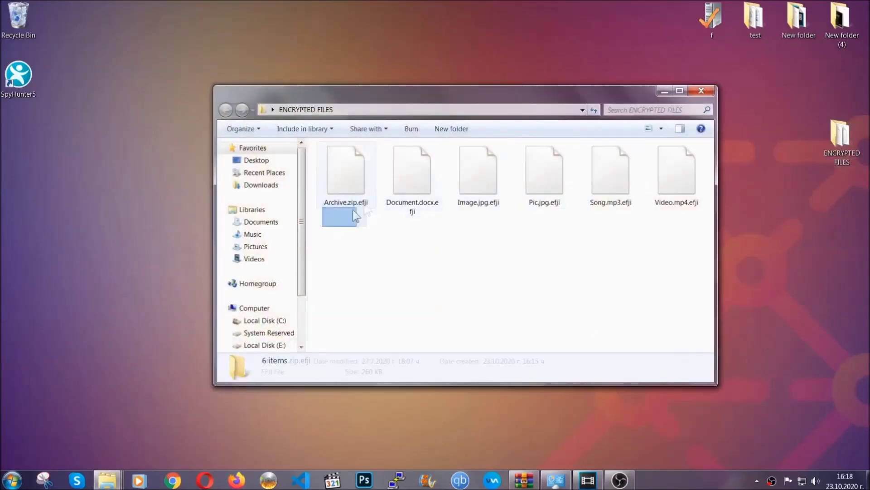
left_click_drag(323, 224, 680, 161)
right_click(681, 161)
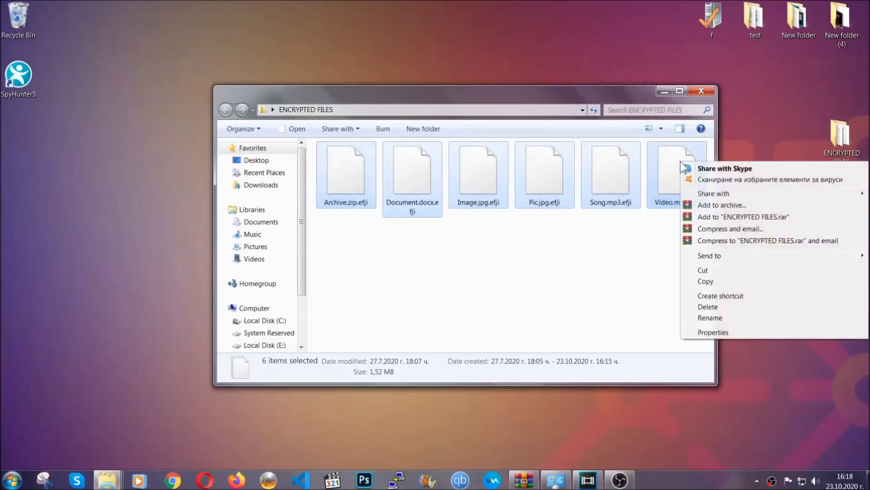
left_click(706, 281)
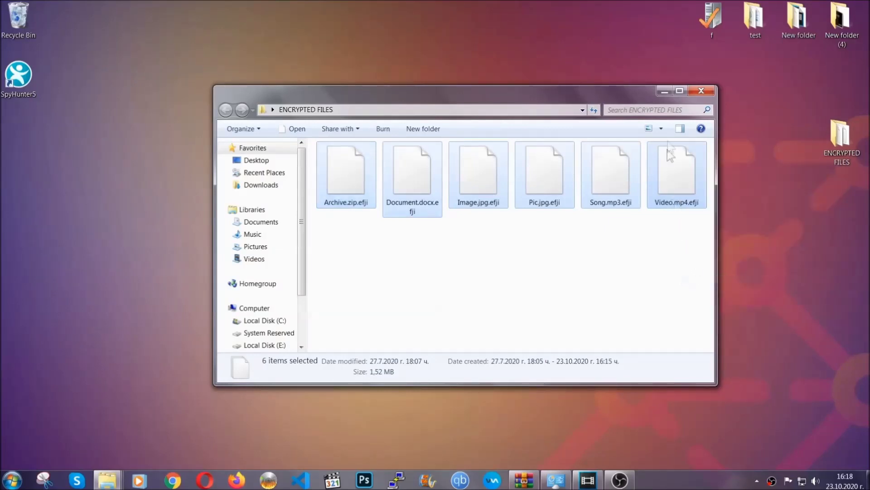
Paste the six files onto FLASH DRIVE (H:) and close its window.
left_click(668, 91)
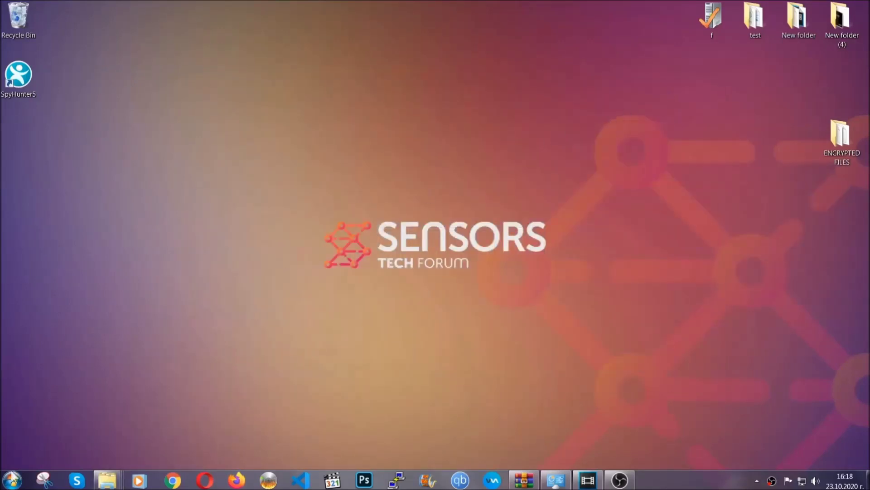
left_click(10, 480)
left_click(166, 341)
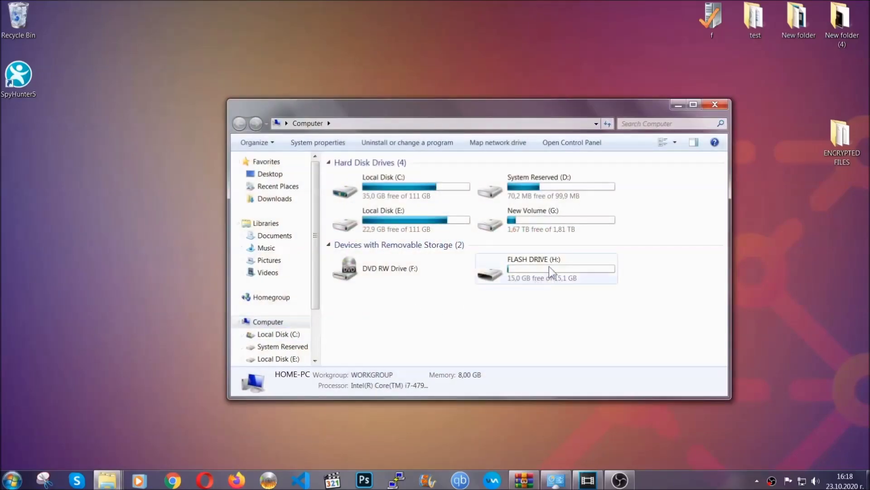
double_click(549, 266)
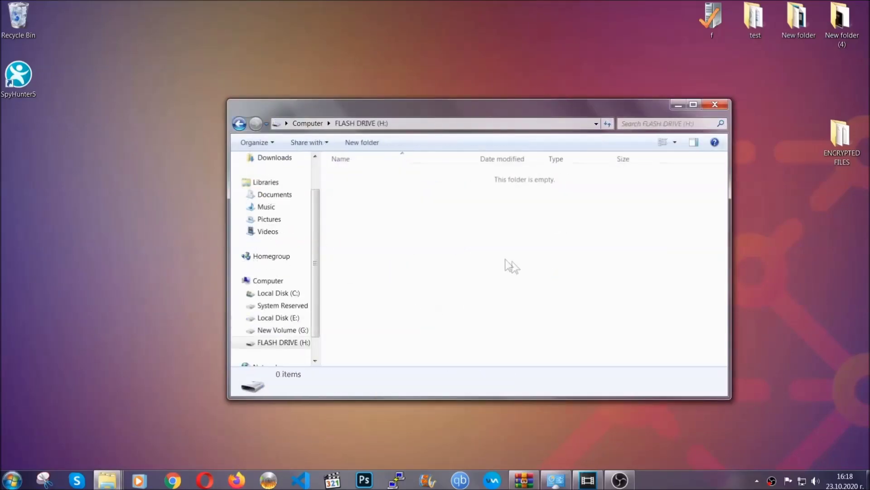
right_click(375, 202)
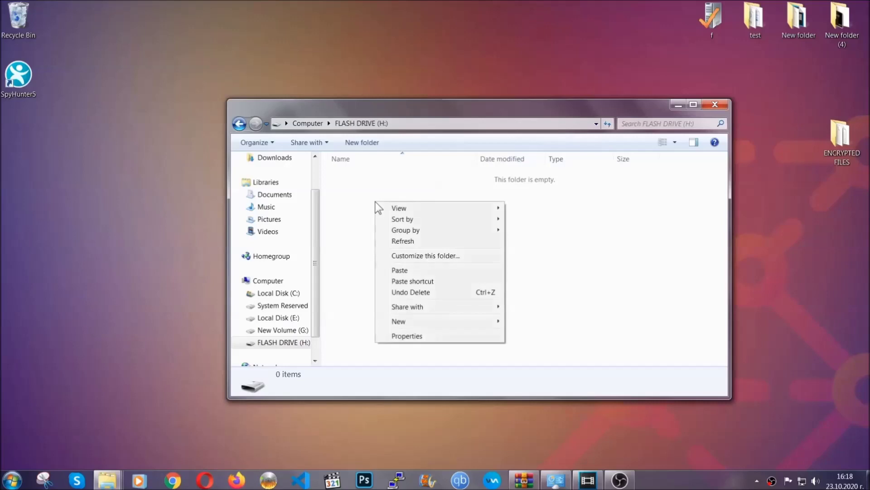
left_click(396, 271)
left_click(396, 271)
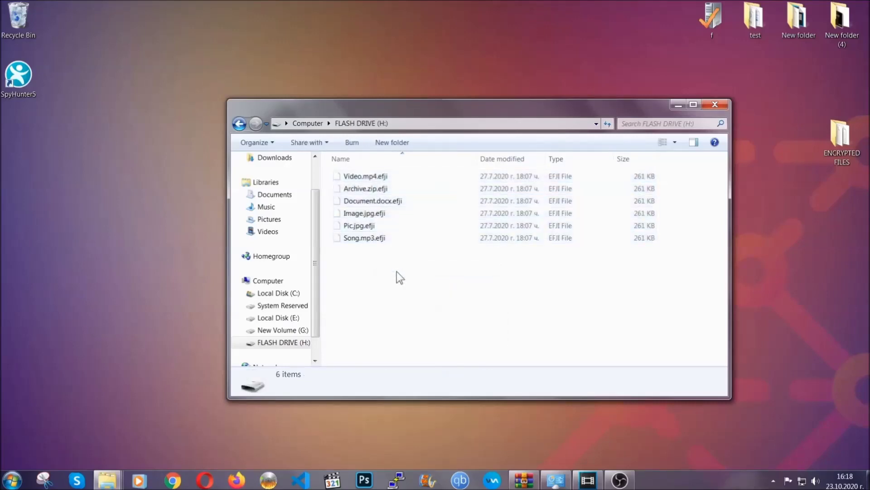
left_click(720, 107)
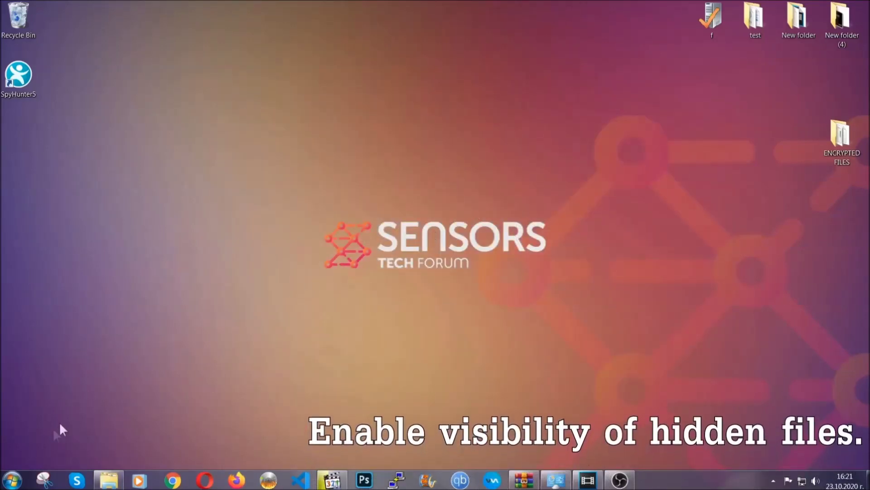
Turn on 'Show hidden files, folders, and drives' in Folder Options and close it.
left_click(13, 480)
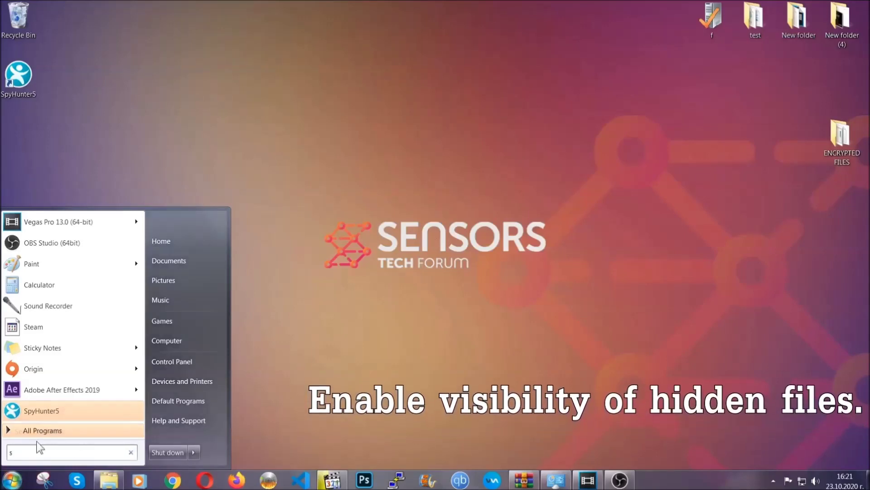
type("showh")
key("BackSpace")
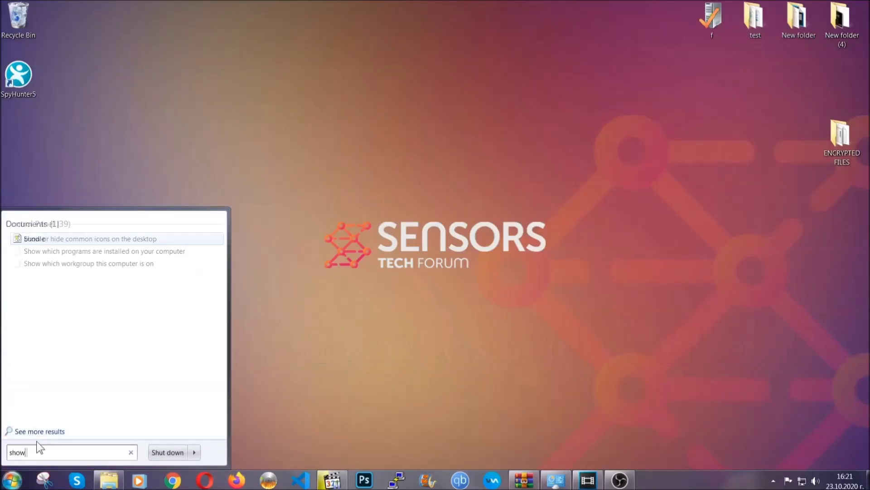
type("hidden files")
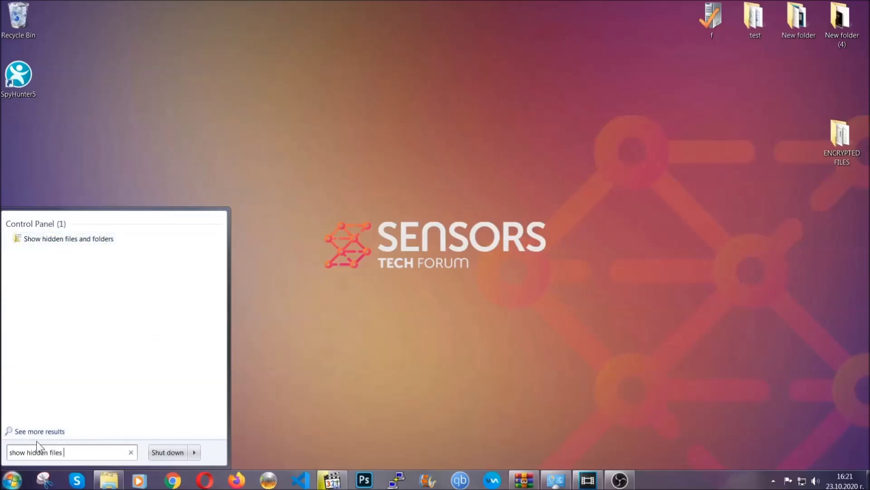
type(" and folders")
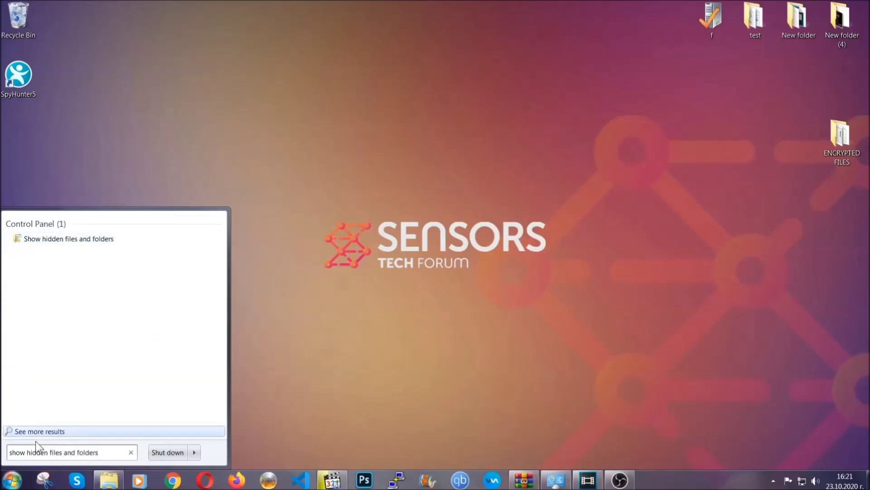
left_click(104, 242)
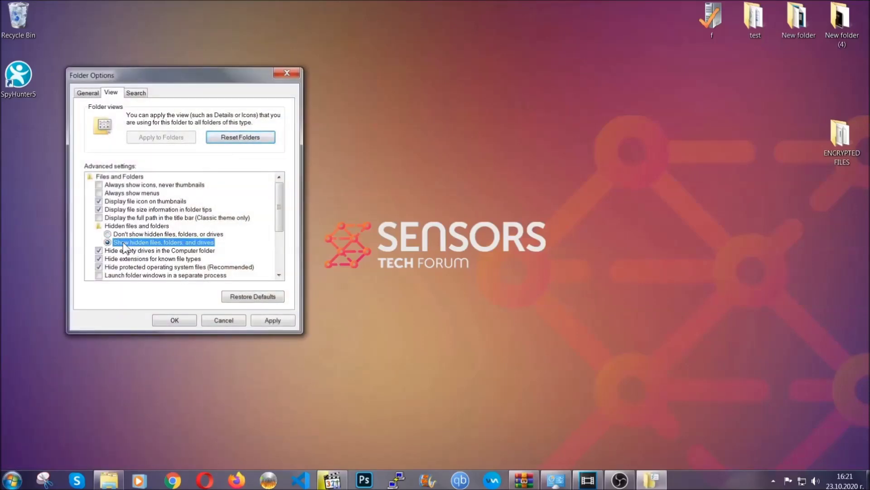
left_click(272, 321)
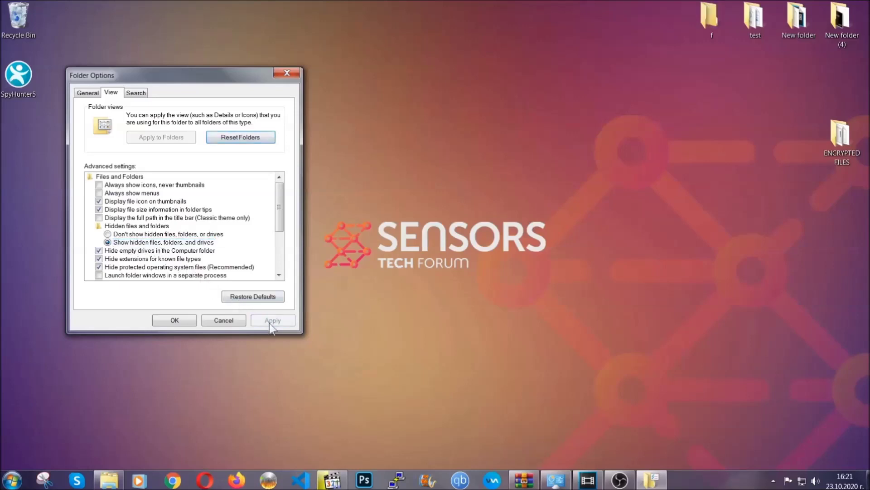
left_click(174, 320)
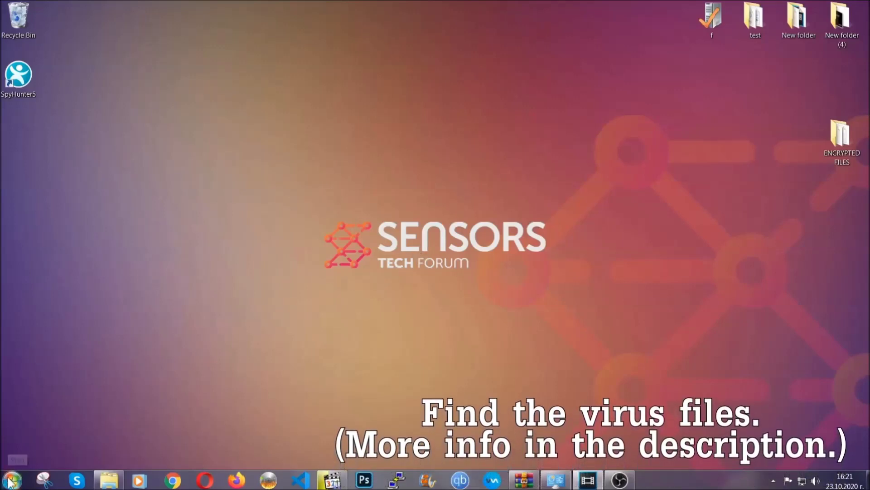
left_click(13, 481)
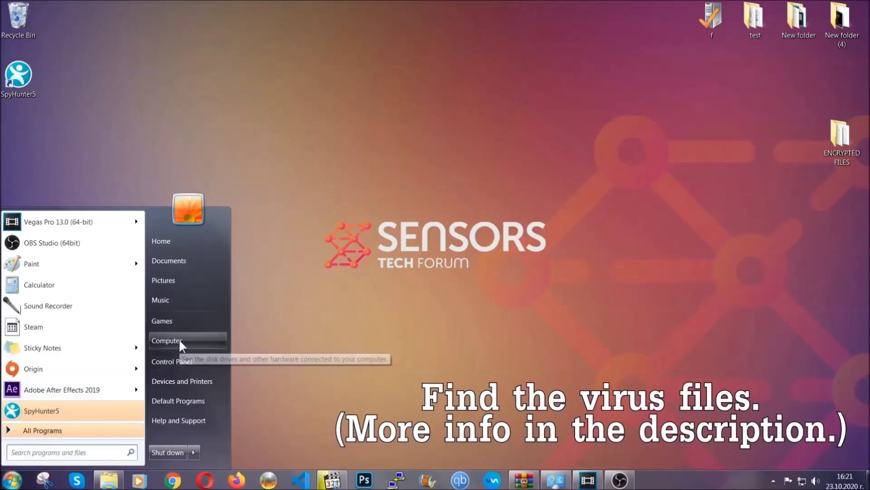
Search Computer for 'fileextension:exe Example Virus Name'.
left_click(167, 340)
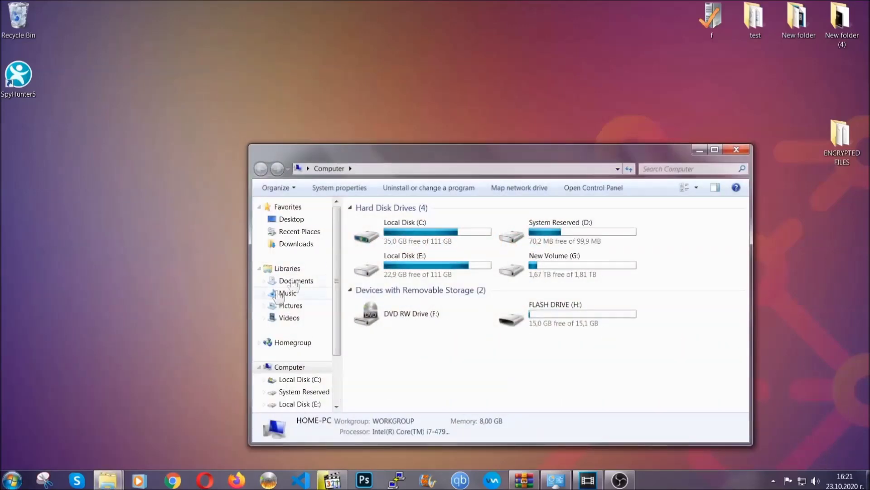
left_click_drag(474, 159, 416, 121)
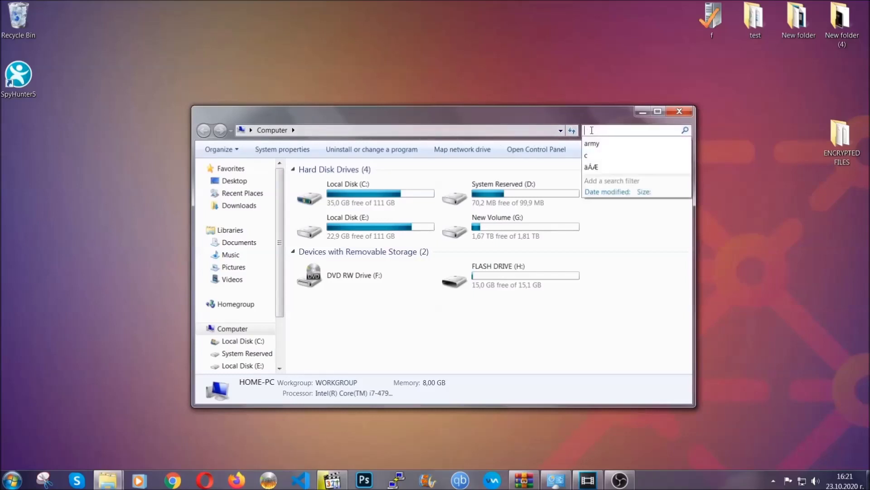
type("fileextension")
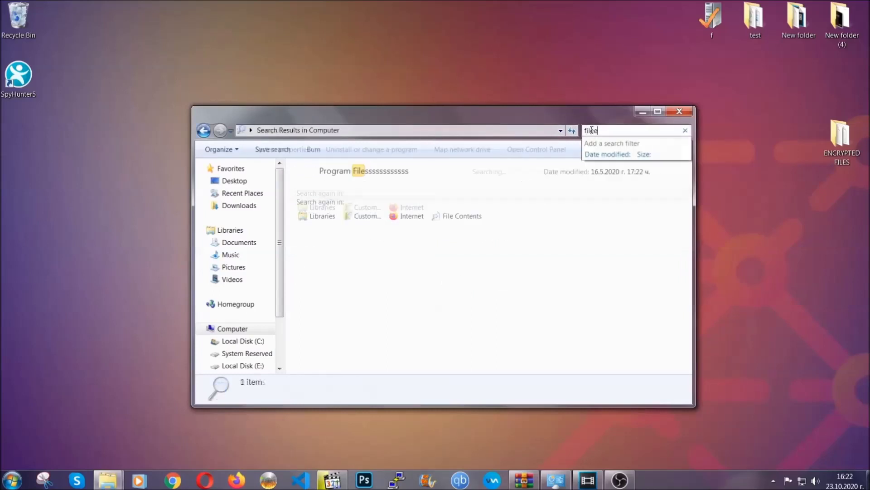
type(":exe ")
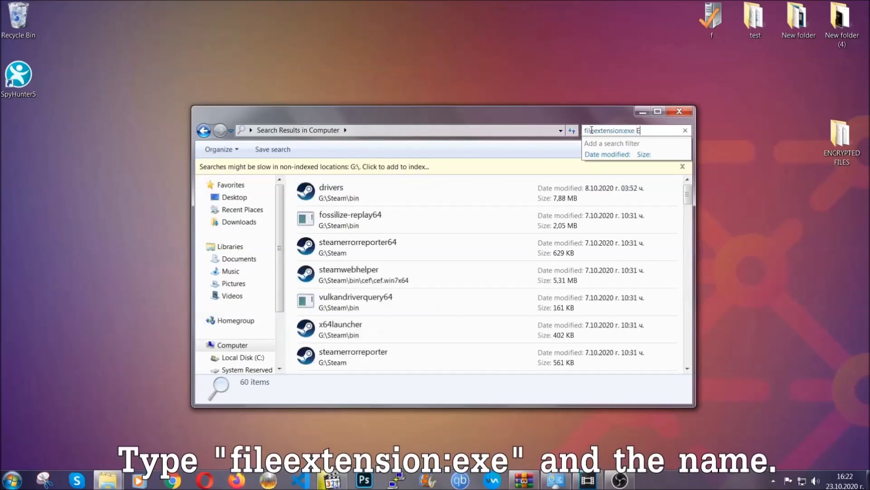
type("Exampl")
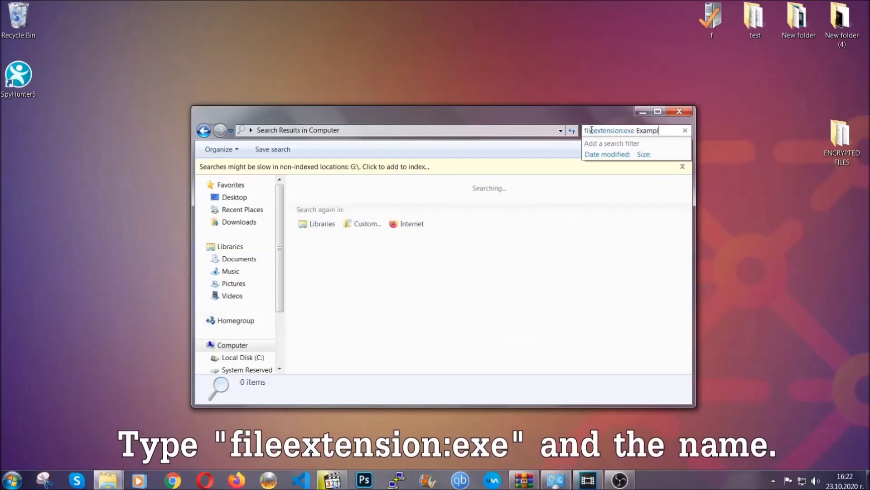
type("e Virus Name")
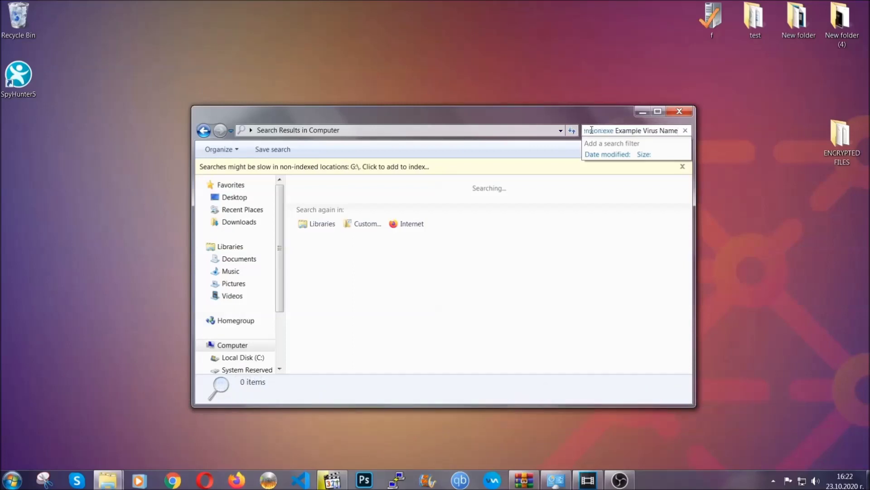
key("Return")
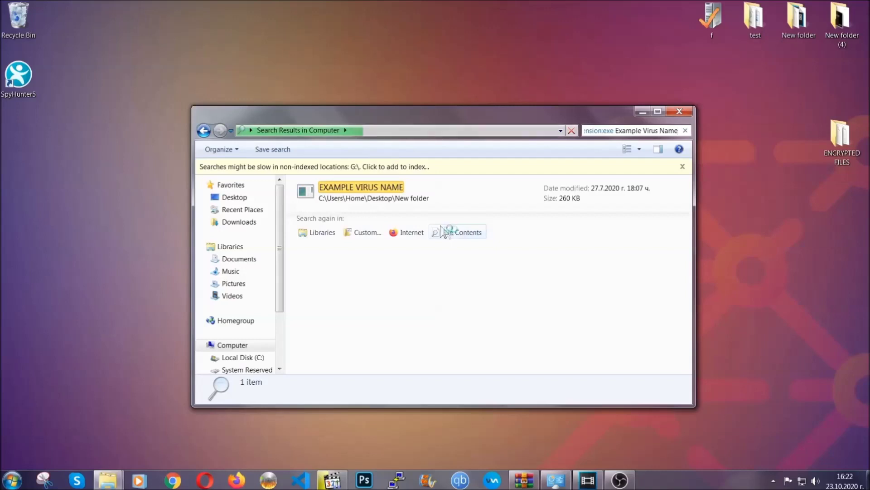
Delete the EXAMPLE VIRUS NAME result to the Recycle Bin and close the search window.
left_click(381, 188)
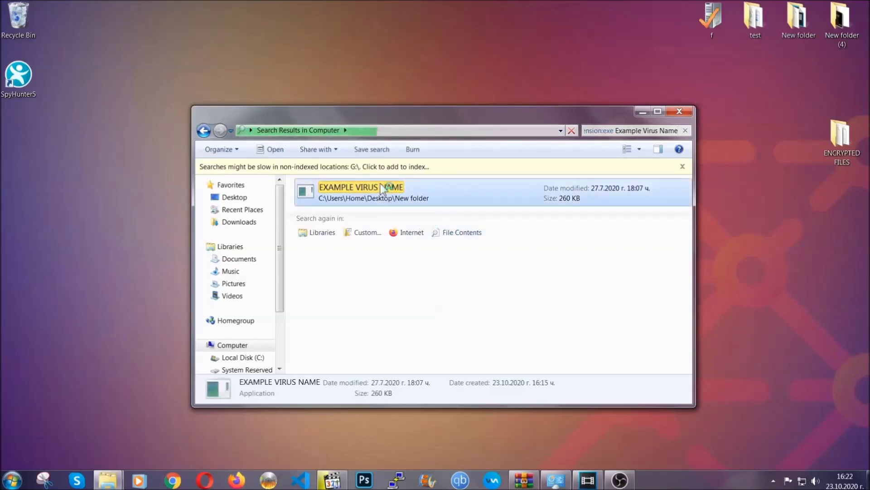
right_click(381, 189)
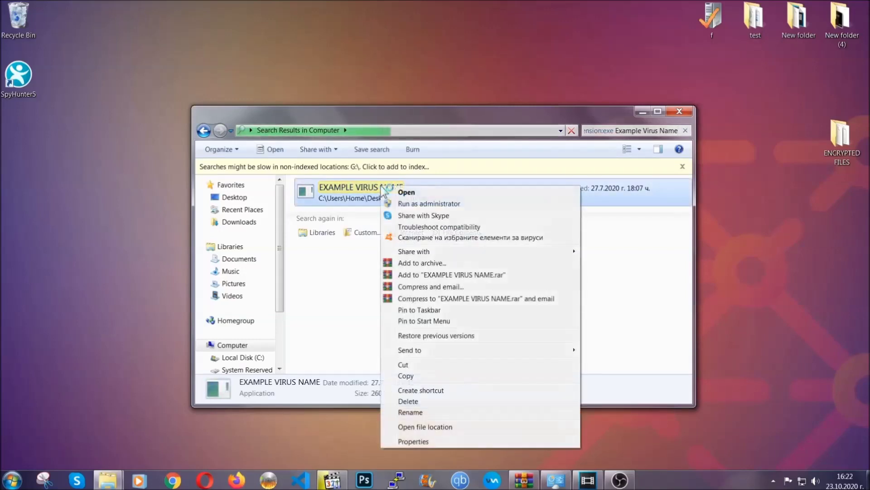
left_click(408, 401)
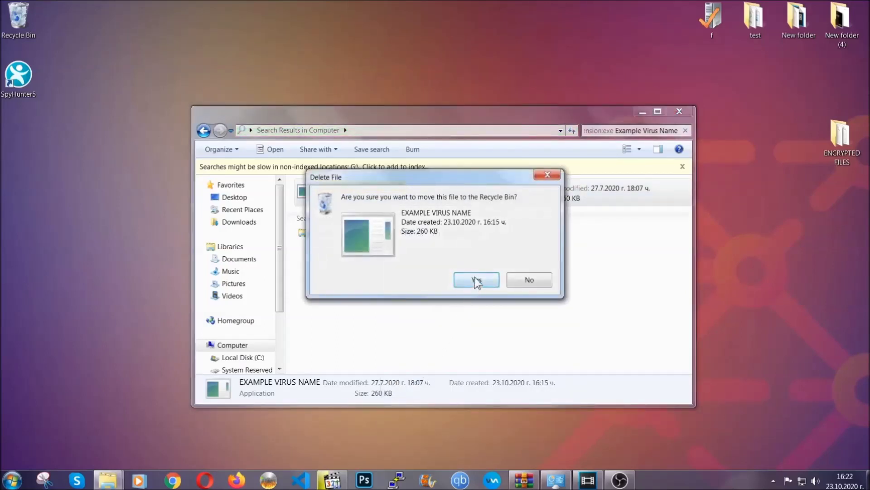
left_click(477, 281)
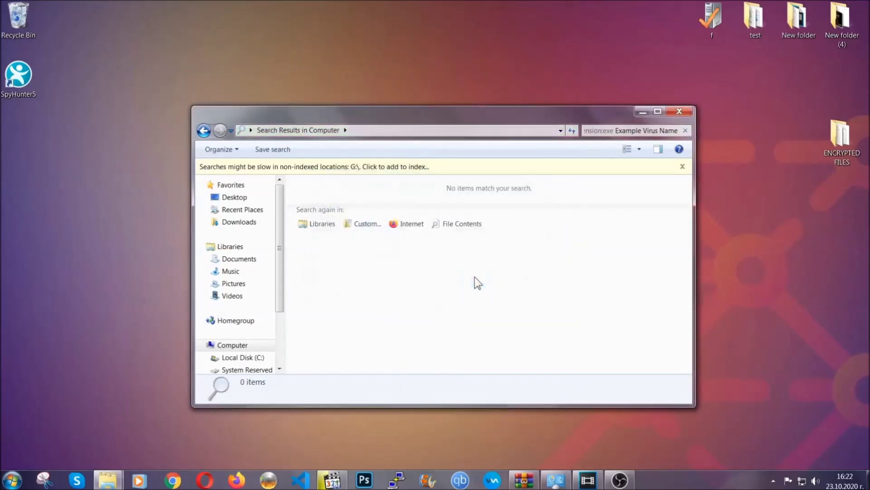
left_click(681, 111)
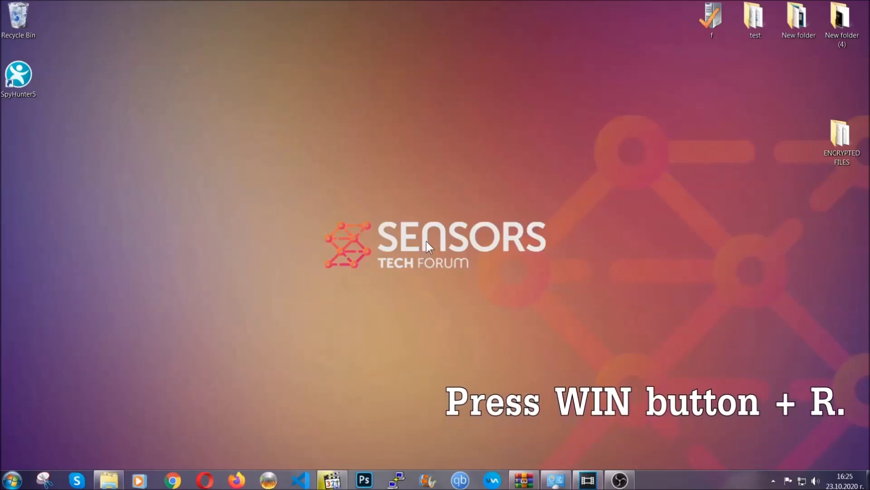
Launch REGEDIT from the Win+R box, replacing the prefilled cmd entry.
key("super+r")
left_click(96, 406)
key("BackSpace")
key("BackSpace")
key("BackSpace")
type("REGEDIT")
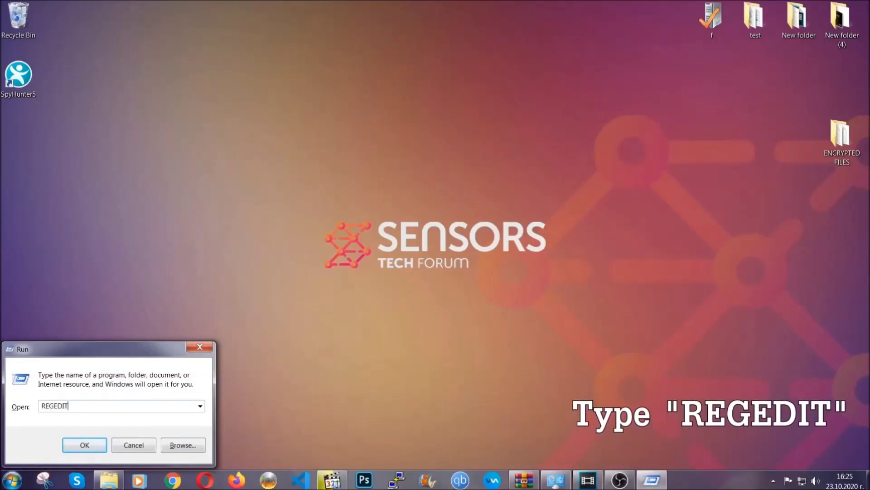
left_click(74, 443)
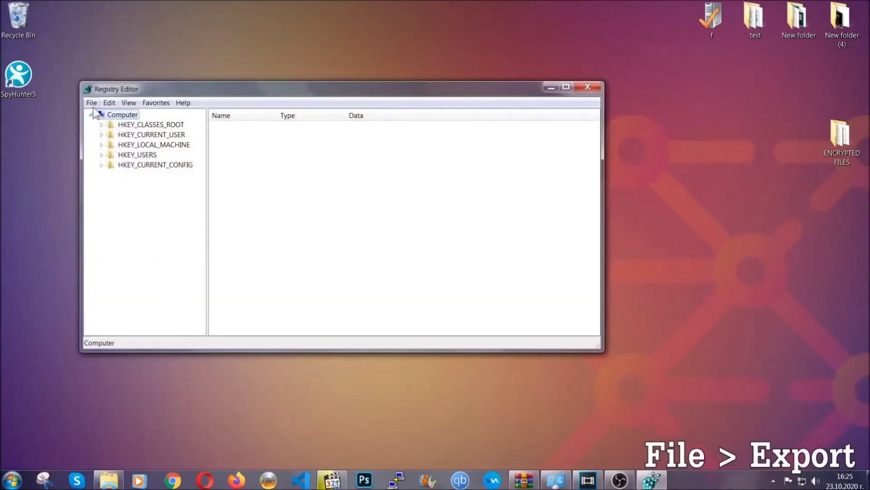
Export the entire registry to the Desktop as a file named BACKUP.
left_click(92, 102)
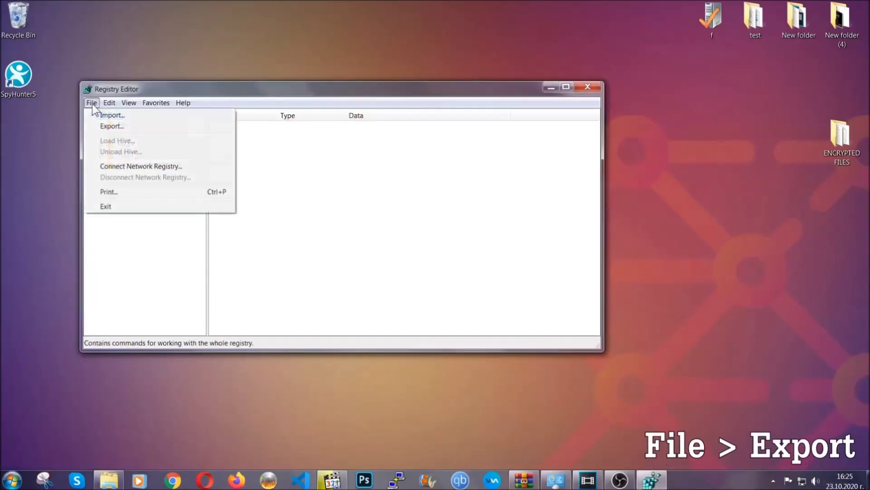
left_click(112, 126)
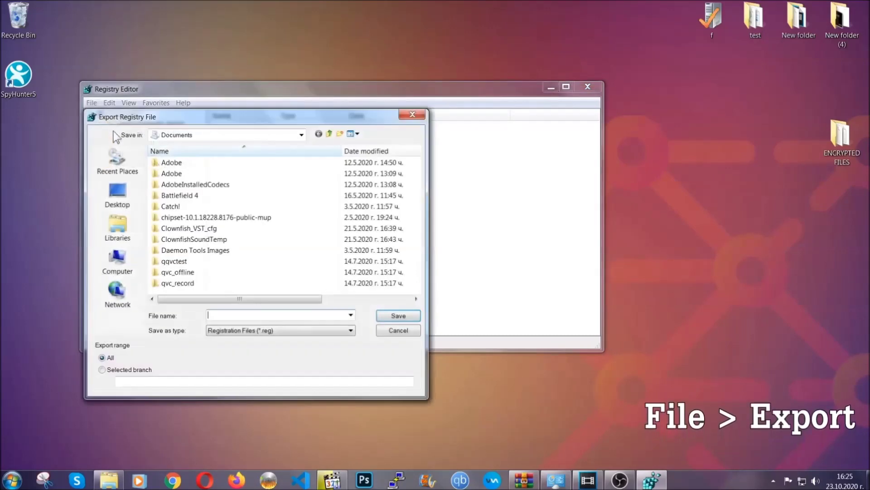
left_click(117, 194)
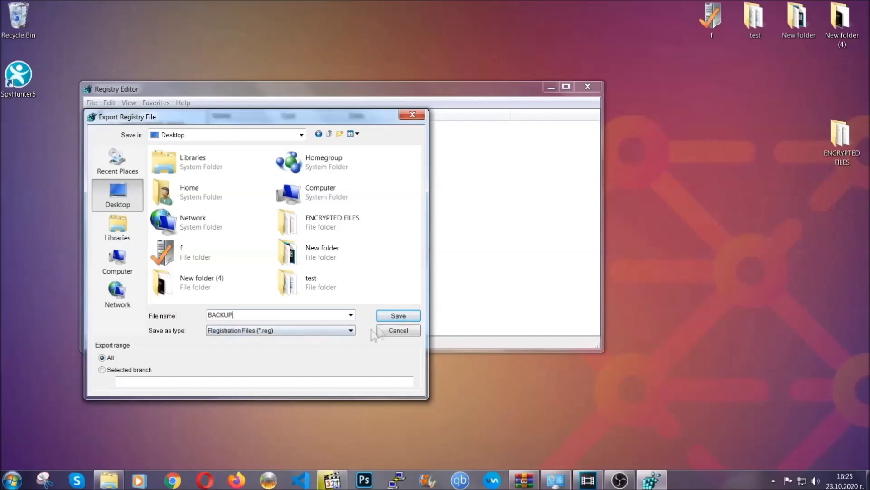
left_click(392, 317)
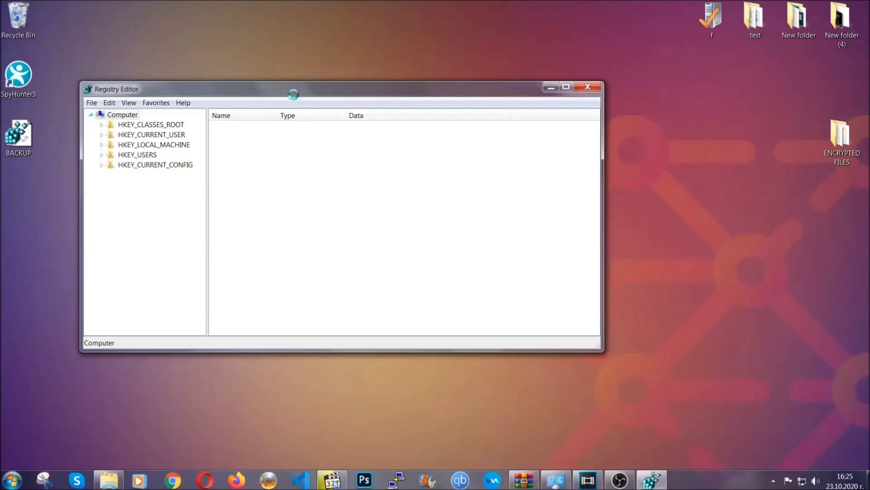
left_click_drag(294, 91, 380, 119)
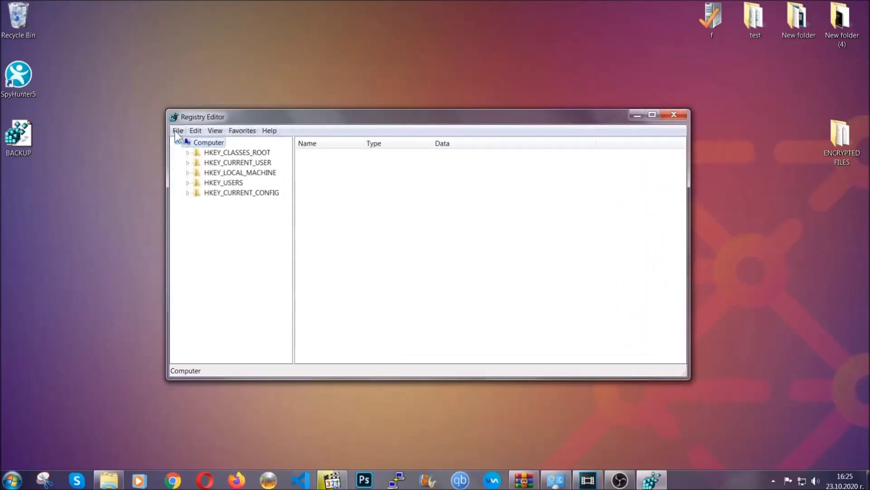
left_click(178, 131)
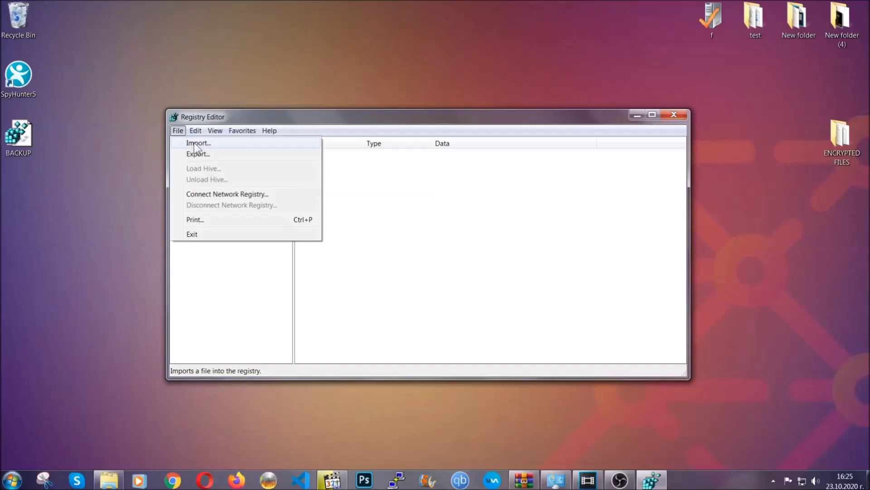
left_click(178, 130)
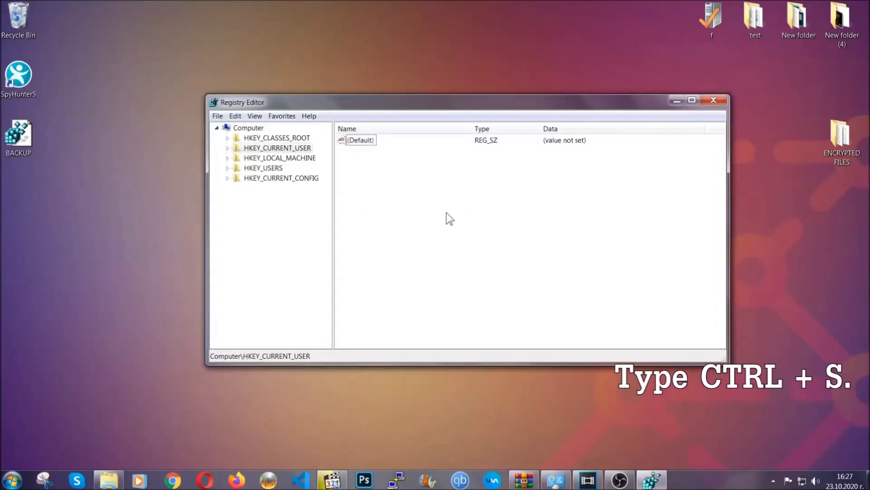
Find the RunOnce key, then open the Run key just above it.
key("ctrl+f")
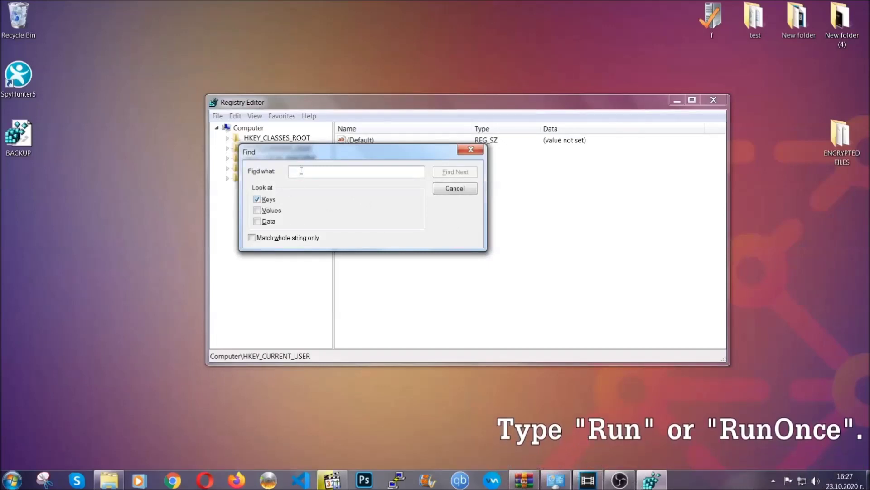
type("RunO")
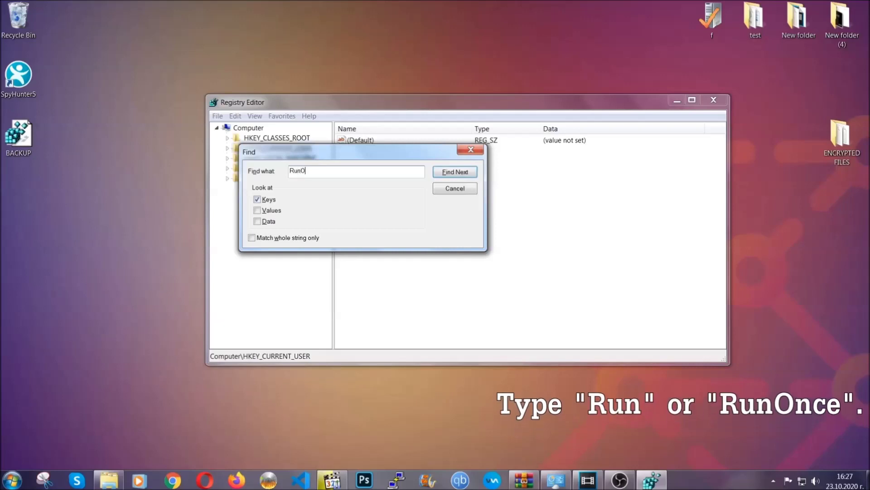
type("nce")
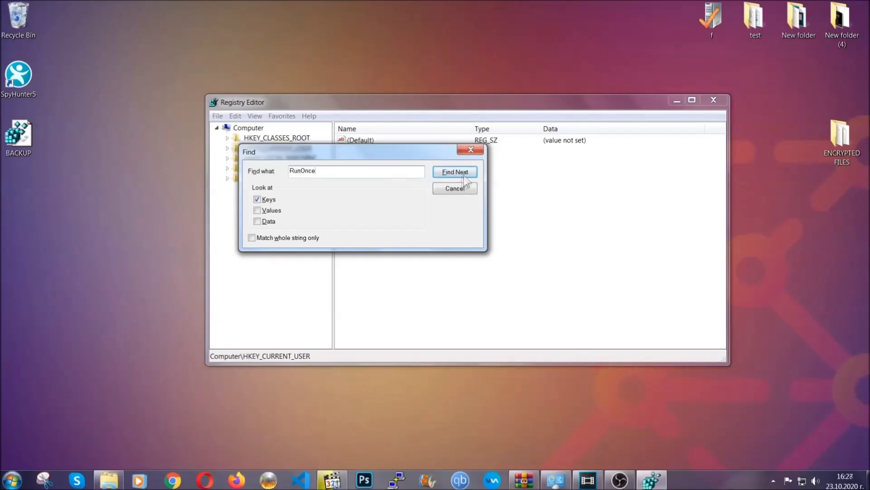
left_click(456, 172)
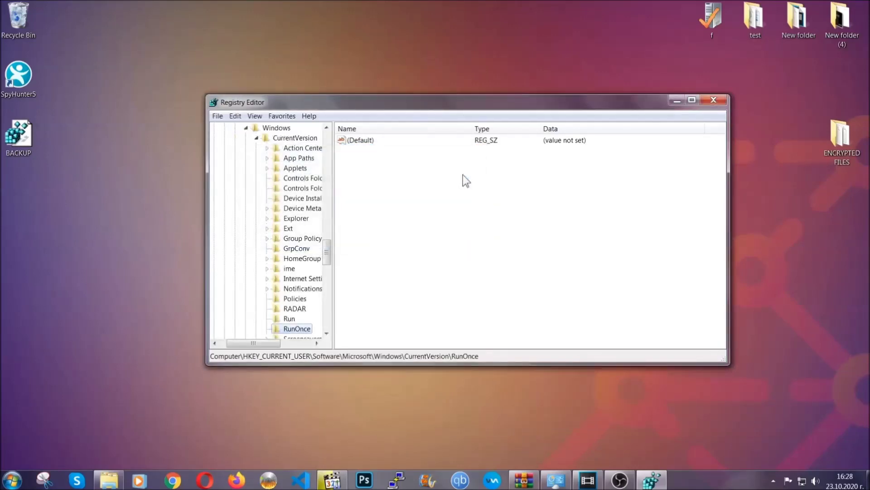
left_click_drag(327, 251, 327, 265)
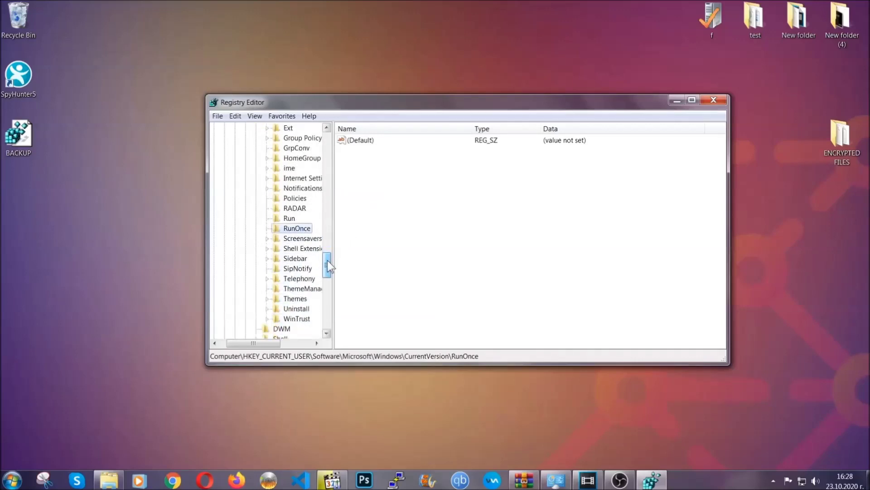
left_click(289, 219)
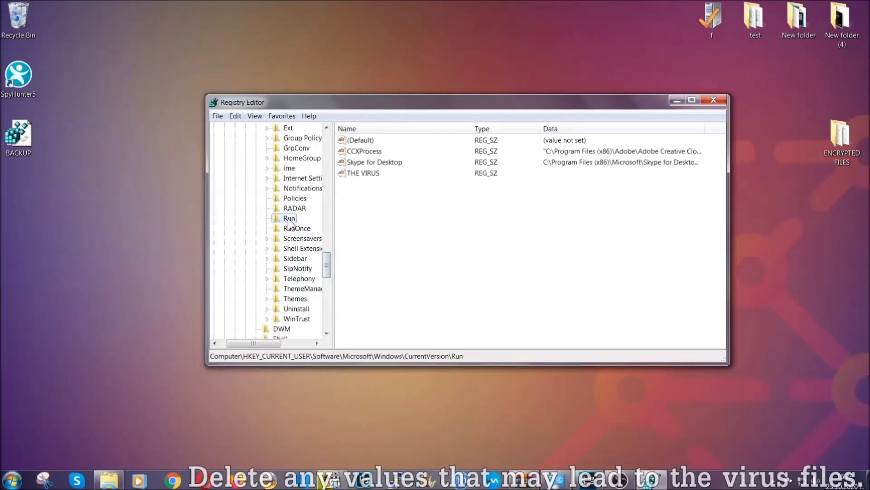
Delete the THE VIRUS value from the Run key and confirm the deletion.
left_click(361, 173)
right_click(359, 176)
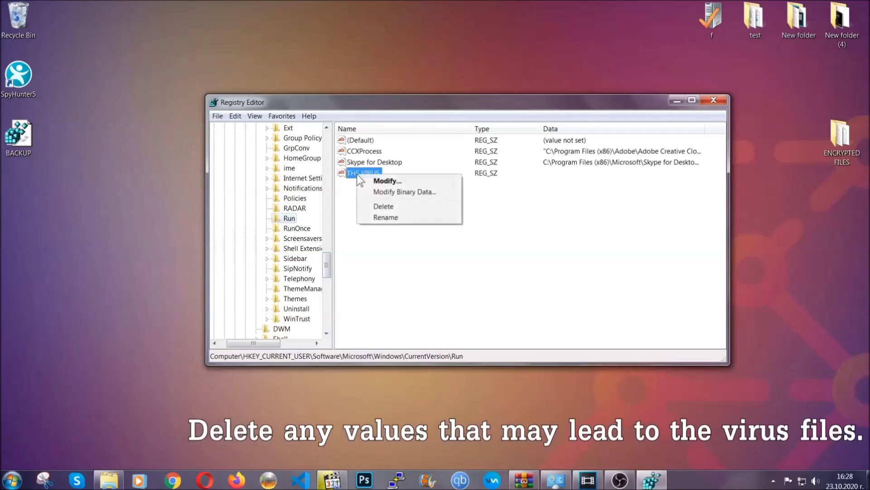
left_click(383, 206)
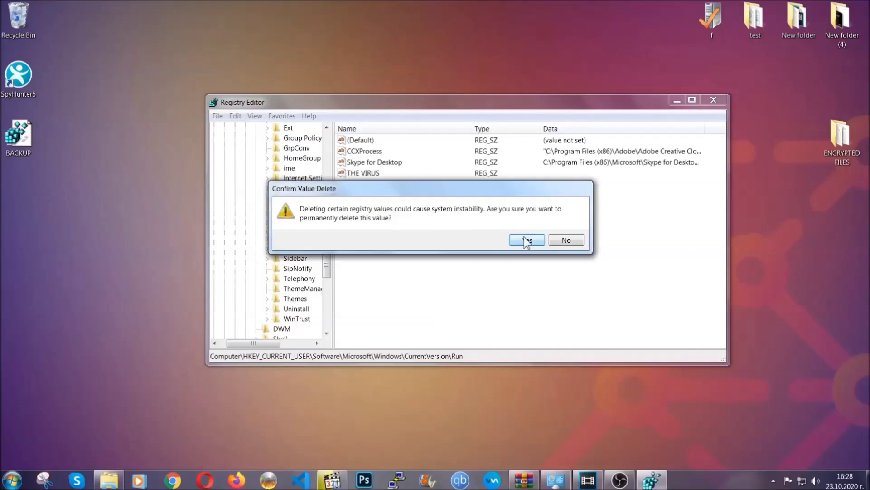
left_click(527, 240)
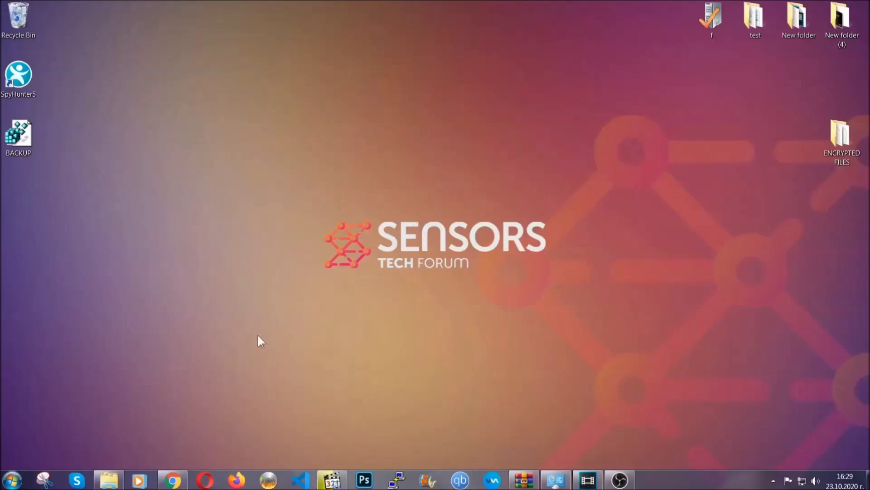
Bring up the SensorsTechForum restore-files article in Chrome, select its URL, and expand Method 2.
left_click(175, 482)
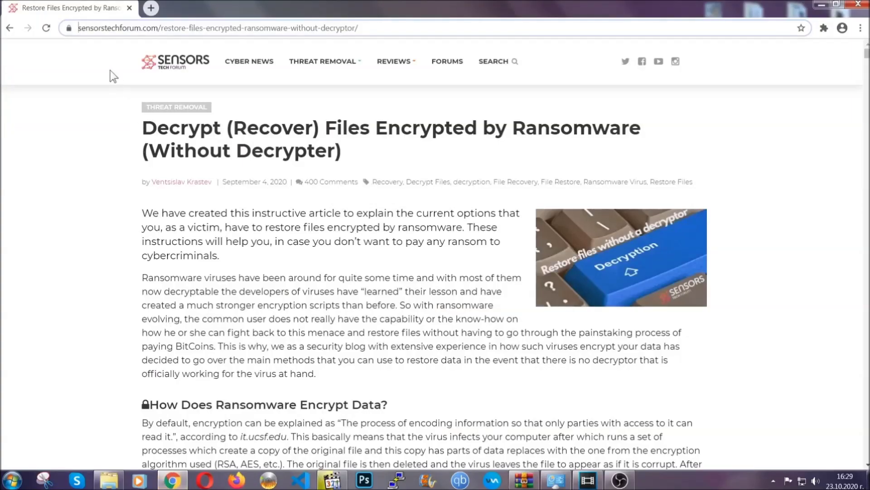
left_click(80, 28)
left_click_drag(79, 28, 392, 28)
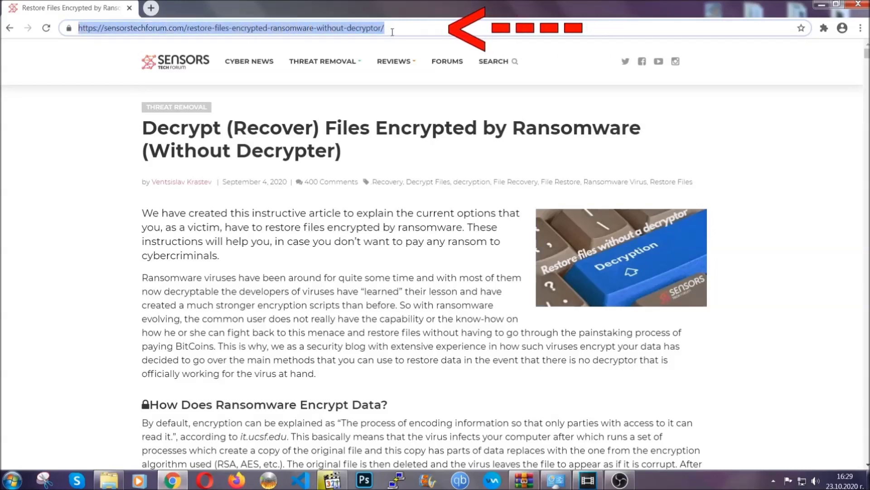
mouse_move(395, 61)
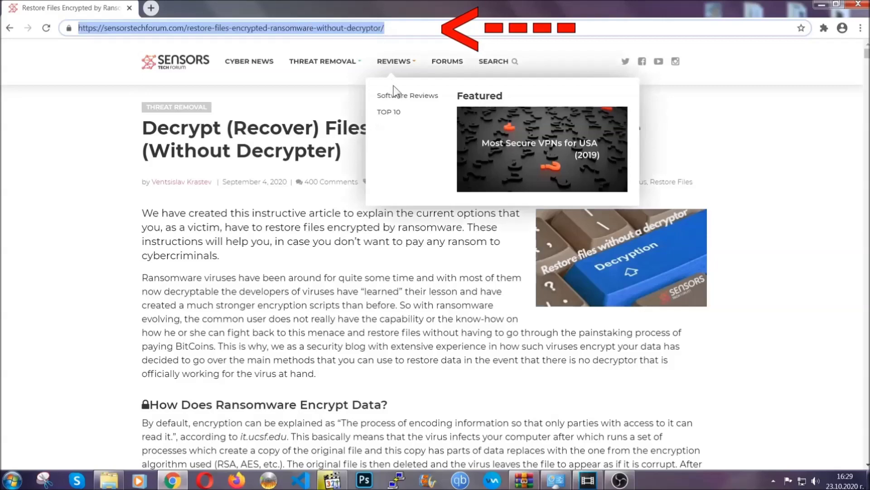
scroll(449, 248, "down", 3)
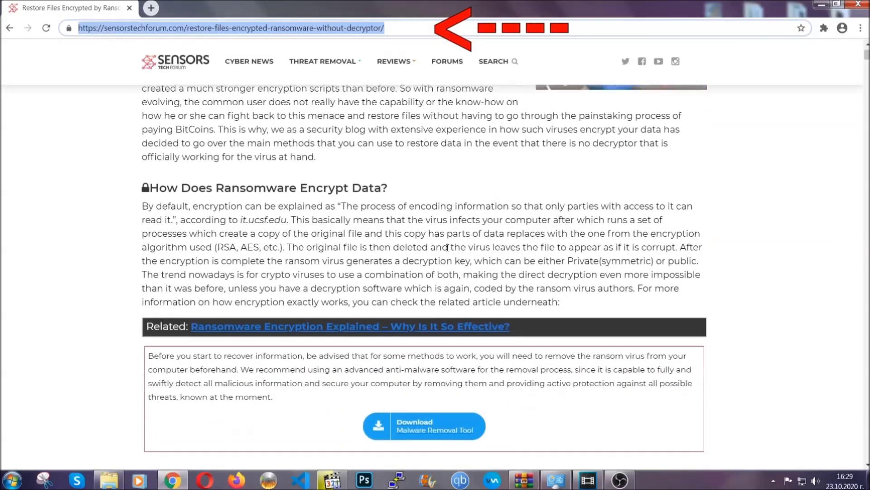
scroll(449, 248, "down", 2)
scroll(449, 248, "down", 2)
scroll(449, 248, "down", 1)
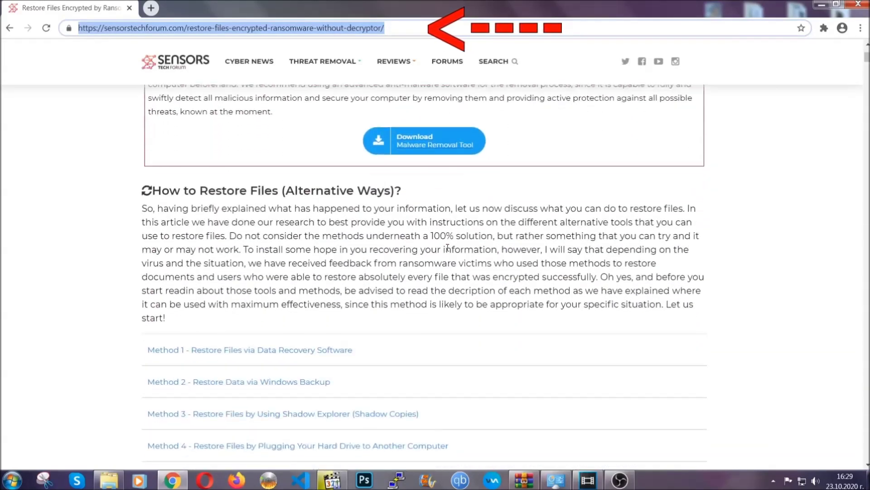
scroll(448, 248, "down", 1)
scroll(448, 248, "down", 2)
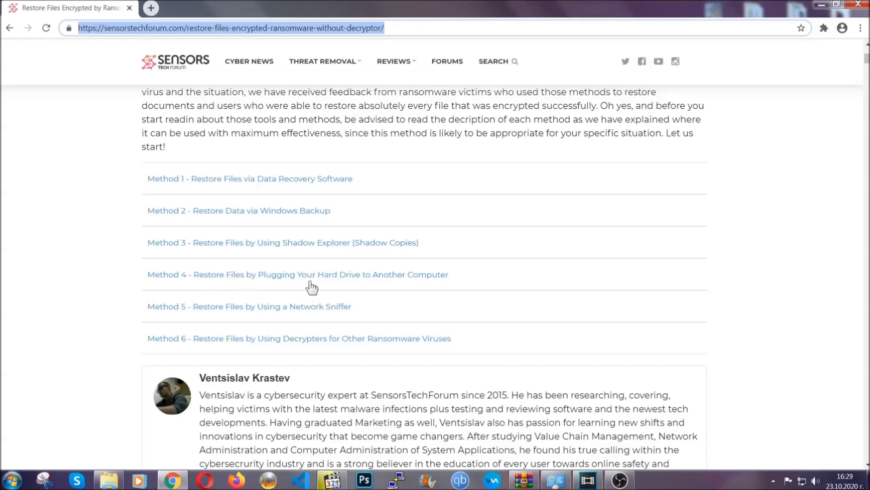
left_click(271, 209)
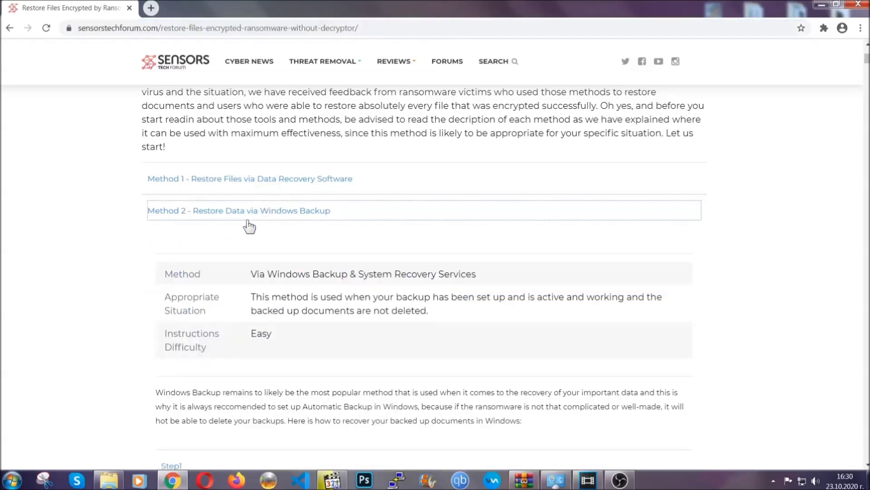
Expand Step1, Step2 and Step3 of the Windows Backup method, then minimize Chrome.
left_click_drag(251, 272, 307, 338)
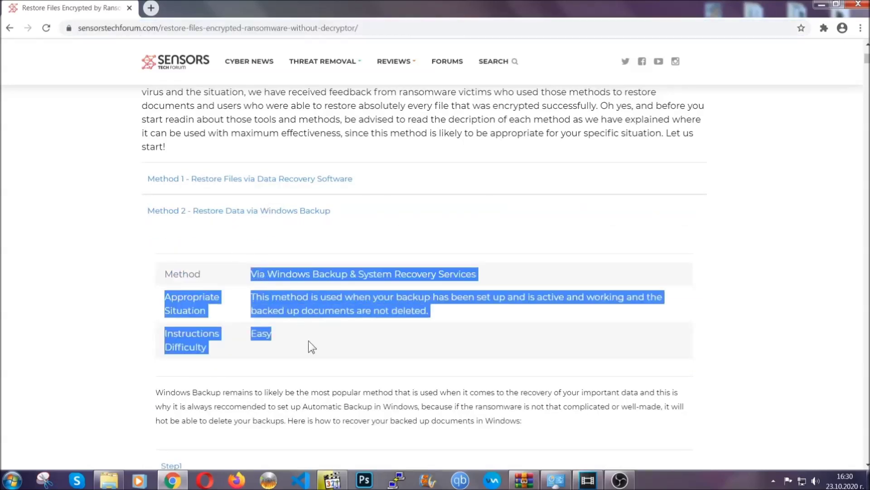
left_click(309, 341)
scroll(310, 337, "down", 3)
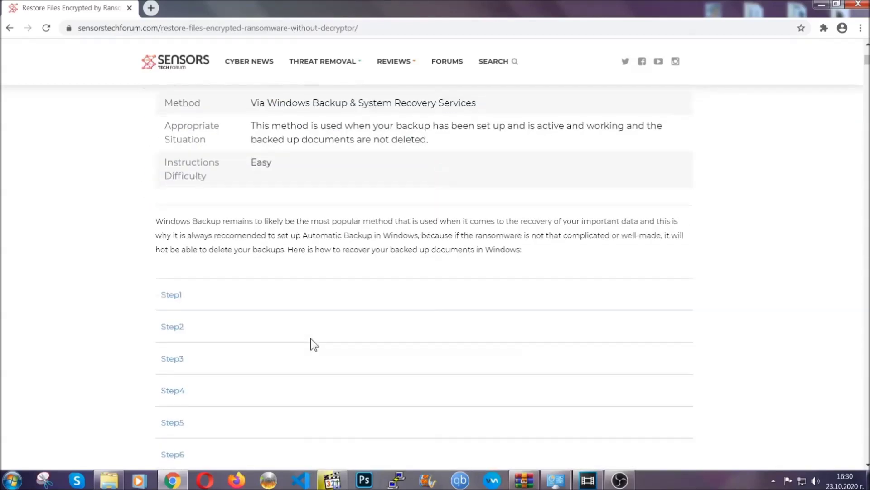
scroll(311, 338, "down", 1)
left_click(178, 237)
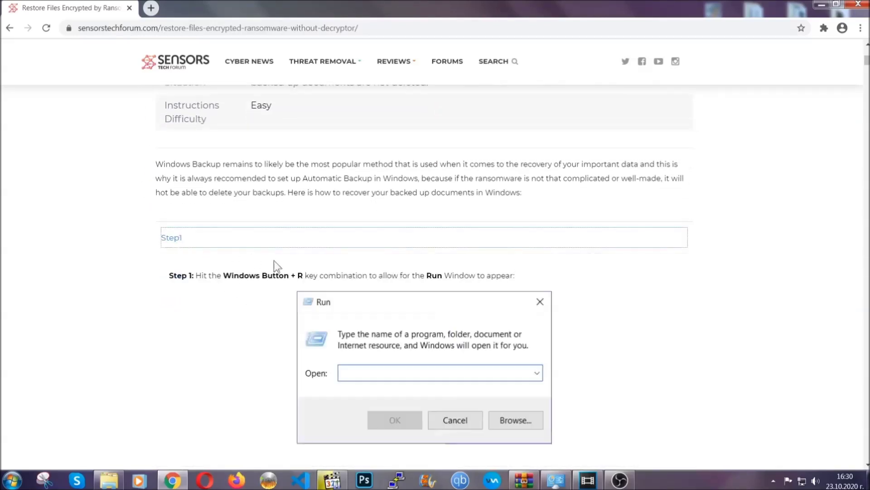
scroll(408, 281, "down", 2)
scroll(408, 282, "down", 1)
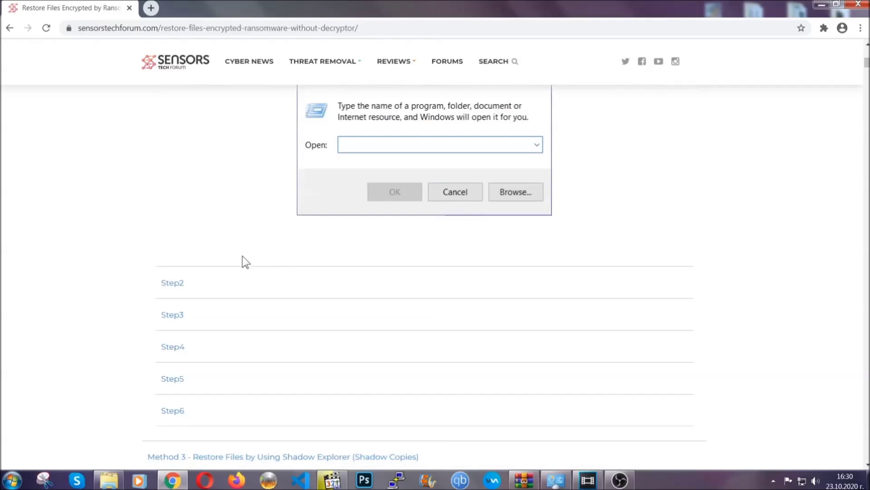
left_click(204, 284)
scroll(362, 300, "down", 3)
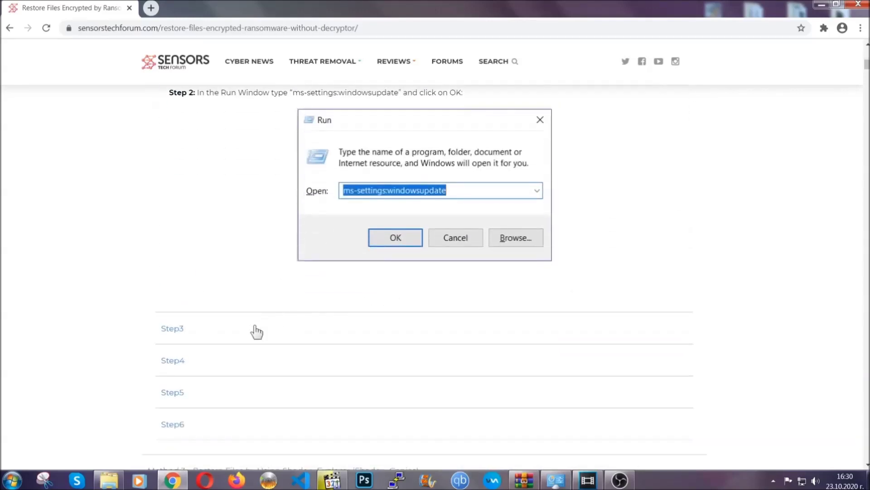
left_click(257, 331)
scroll(382, 313, "down", 3)
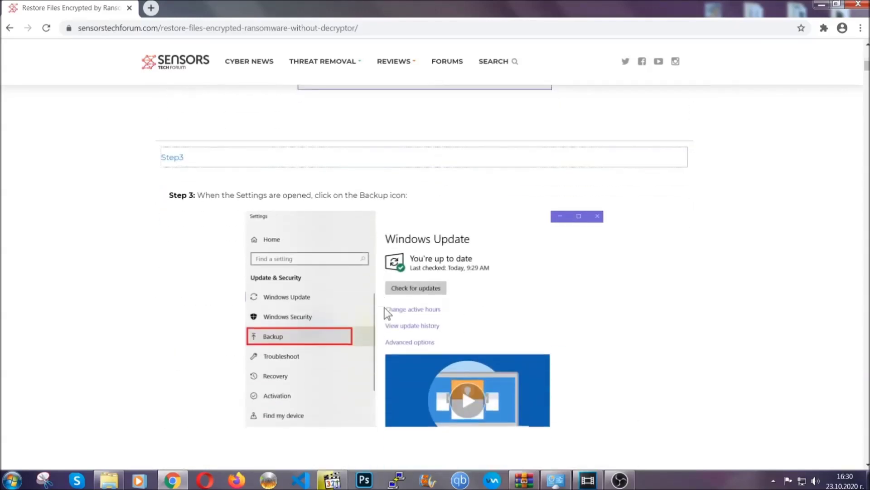
scroll(385, 308, "down", 2)
scroll(383, 309, "down", 1)
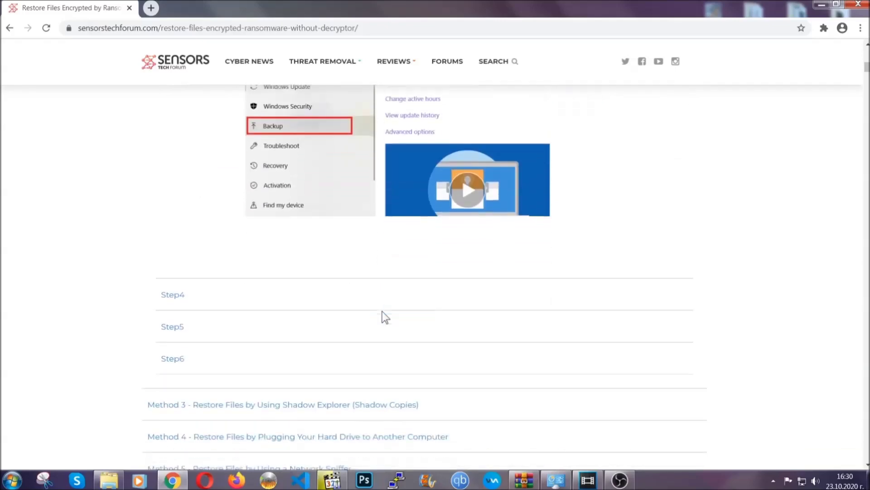
scroll(382, 311, "down", 3)
scroll(382, 310, "down", 3)
scroll(382, 311, "down", 3)
scroll(382, 311, "down", 2)
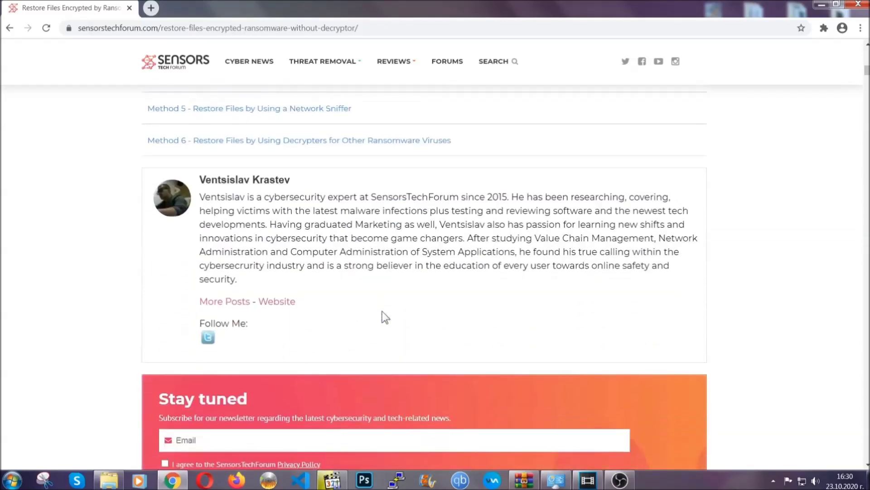
scroll(382, 311, "up", 5)
scroll(382, 311, "up", 8)
scroll(380, 321, "up", 8)
scroll(380, 323, "up", 8)
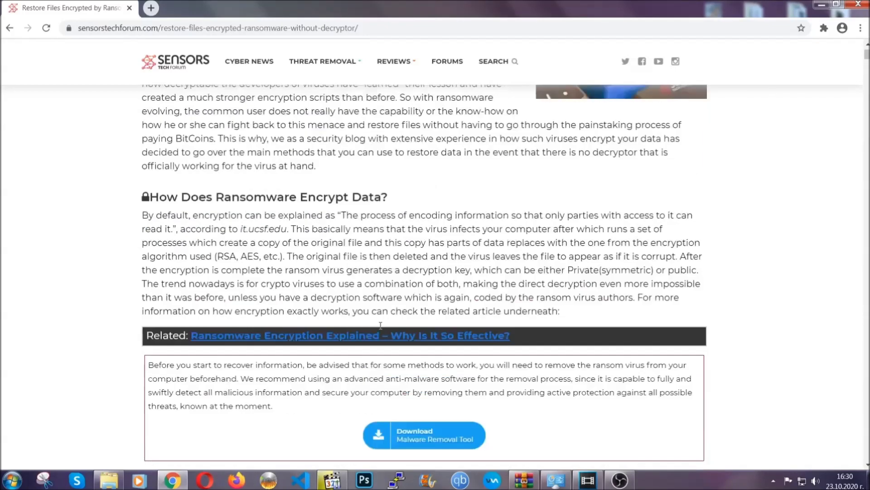
scroll(381, 325, "up", 3)
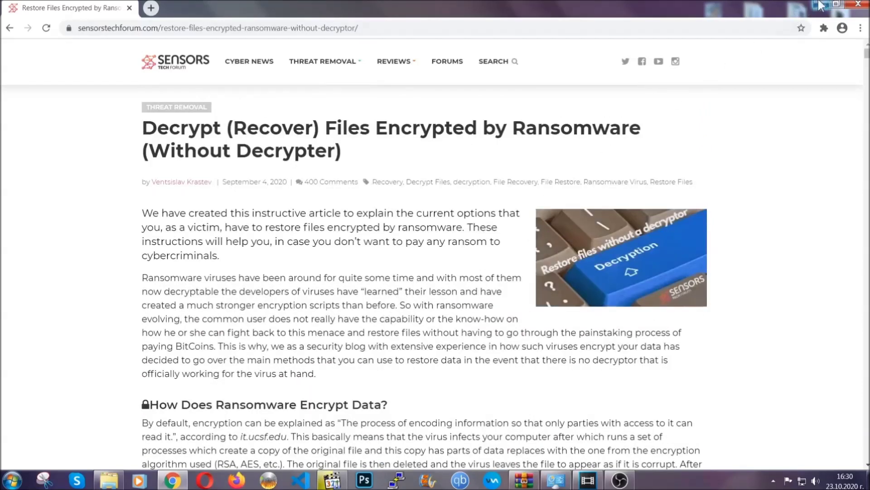
left_click(822, 6)
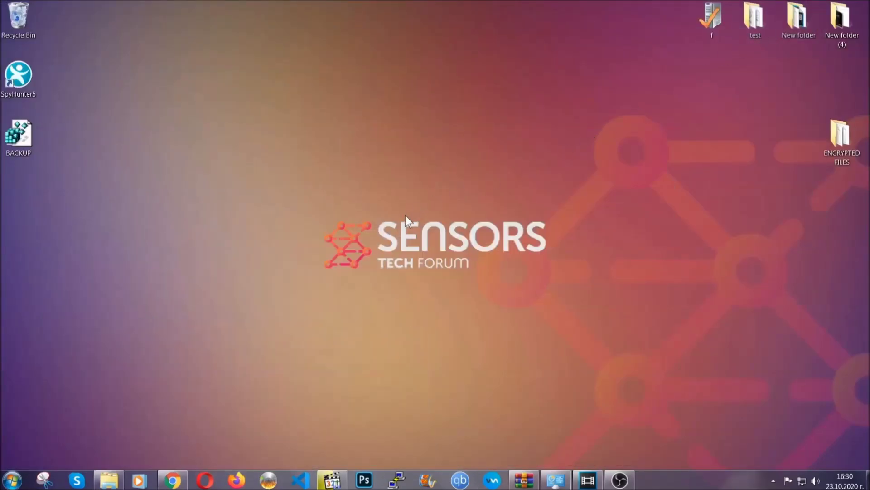